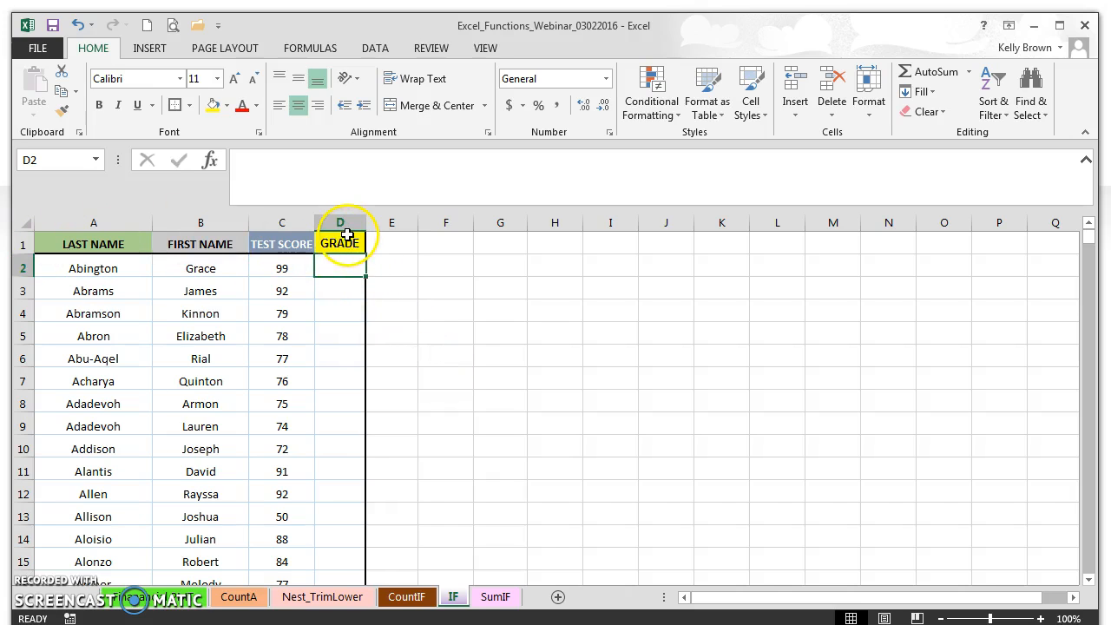
- Examine the last name, first name, test score and grade columns, and compare the score and grade cells in rows 2 and 3
left_click(94, 222)
left_click_drag(94, 222, 202, 219)
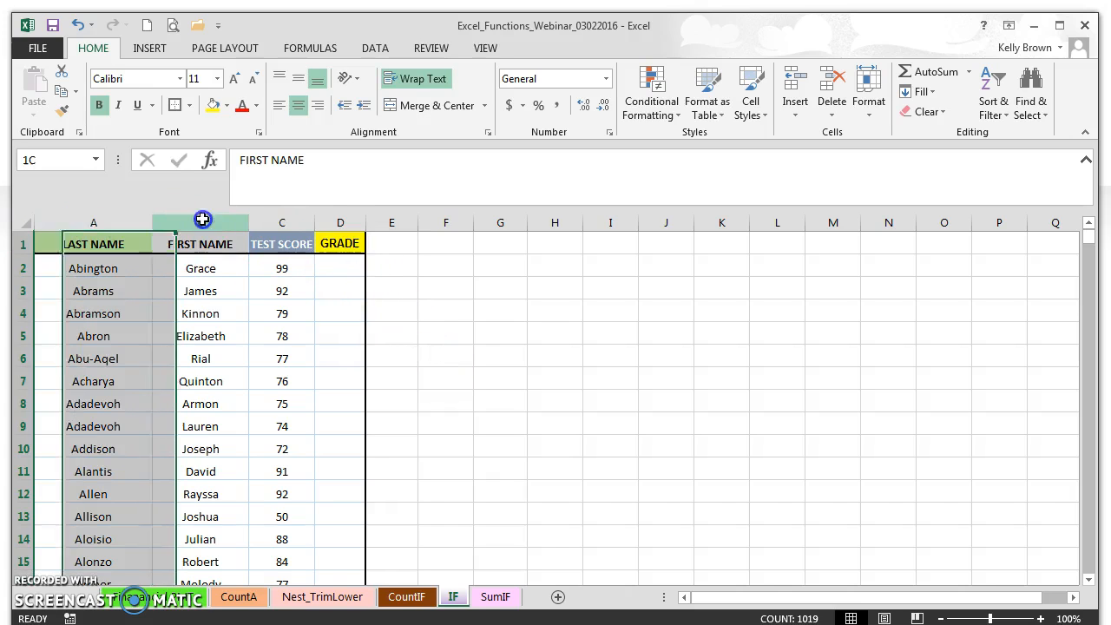
left_click(202, 219)
left_click(274, 220)
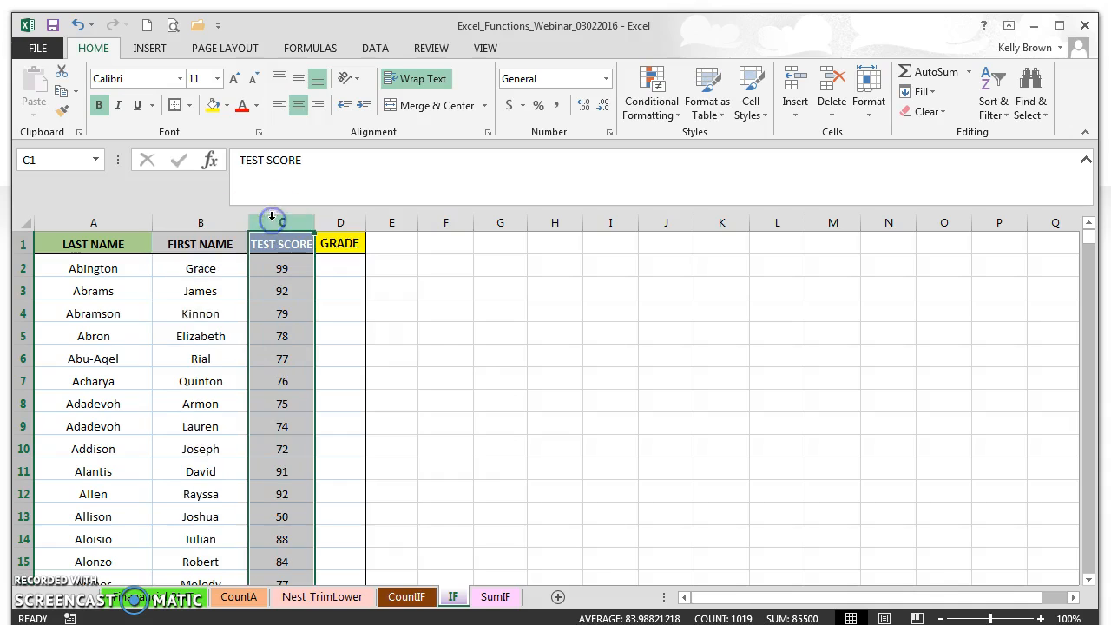
left_click(348, 217)
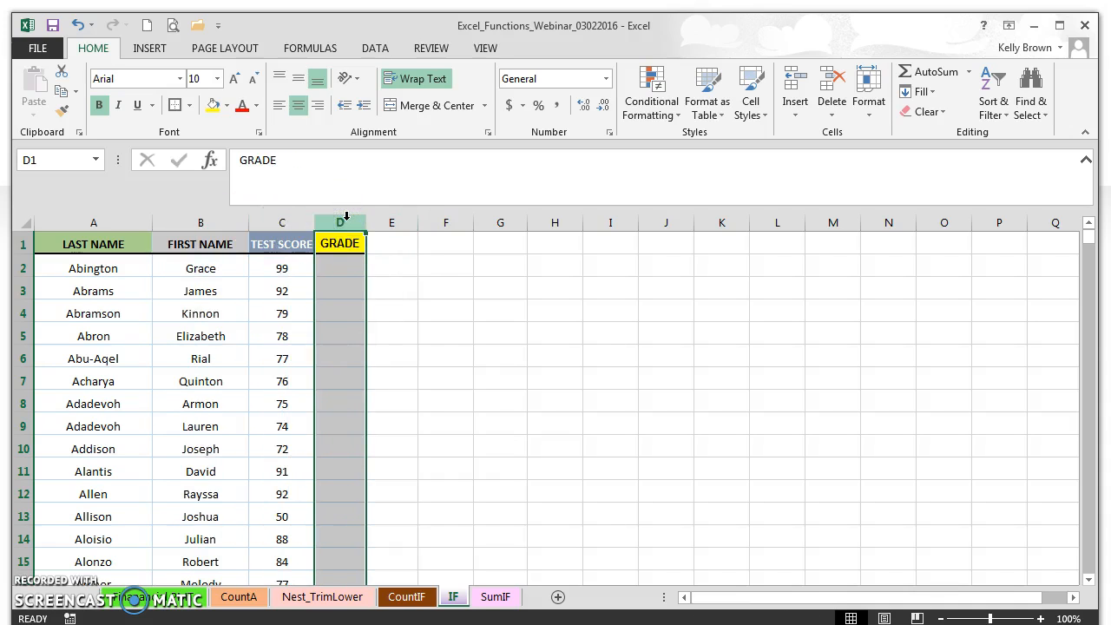
left_click(346, 271)
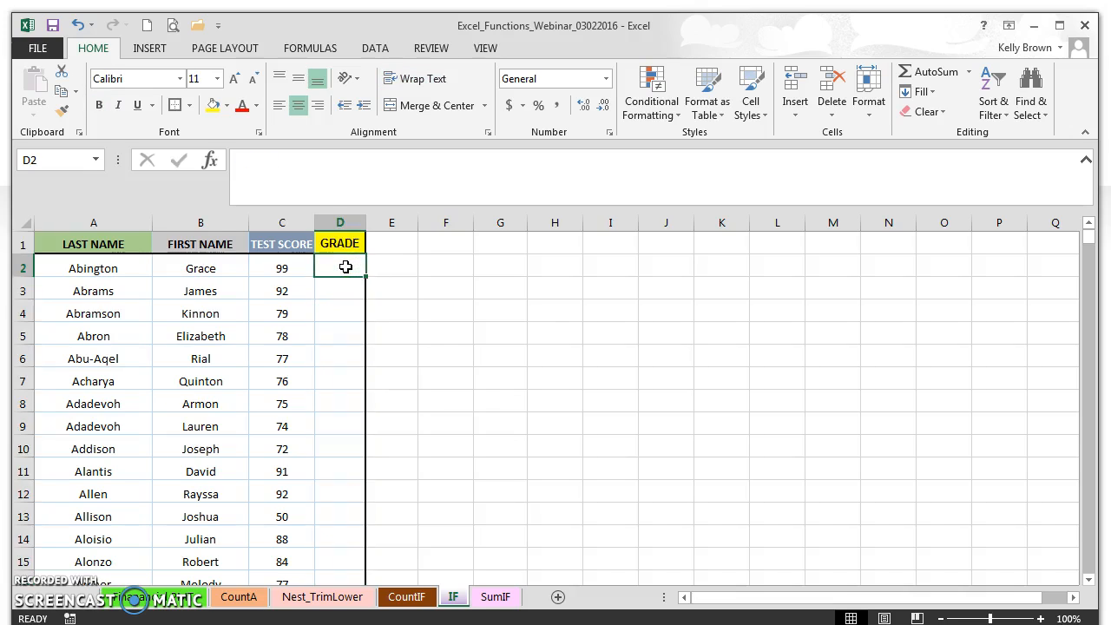
left_click(277, 270)
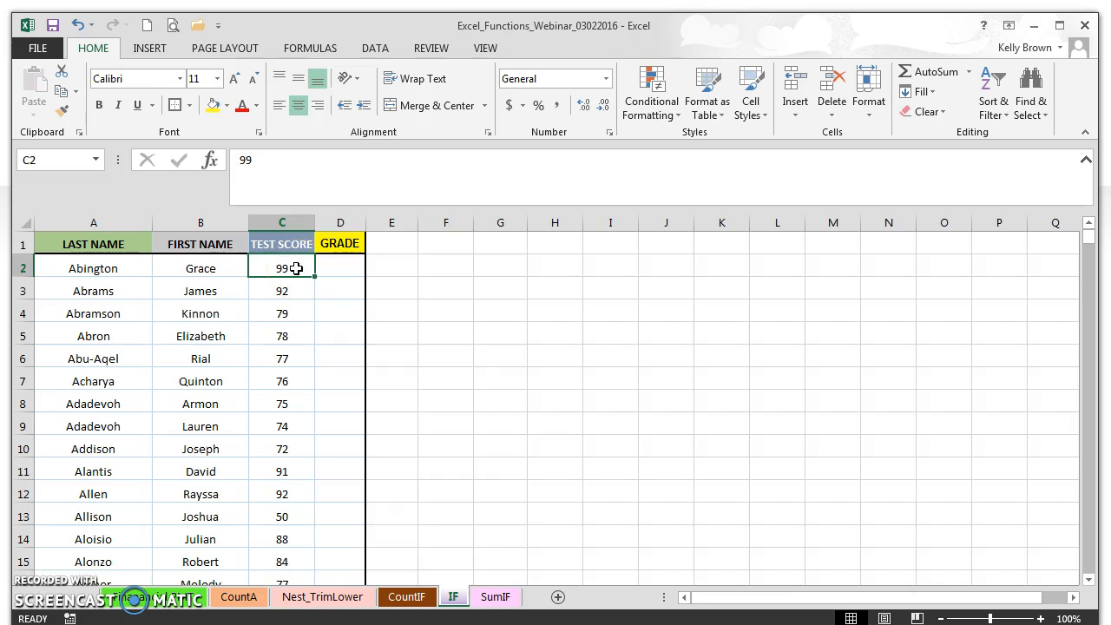
left_click(345, 266)
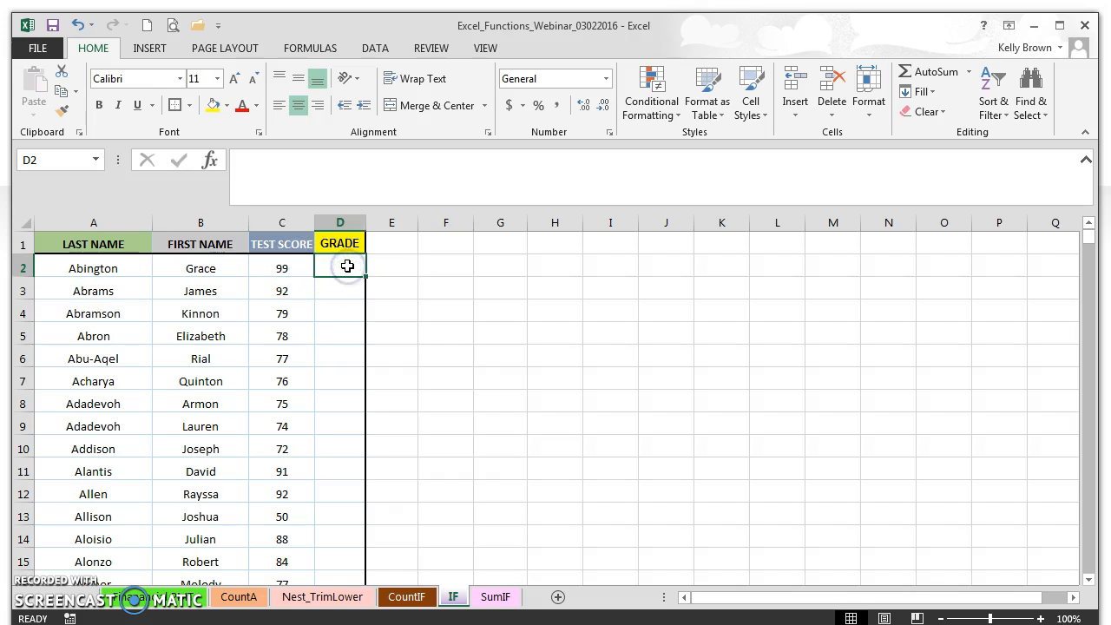
left_click(290, 289)
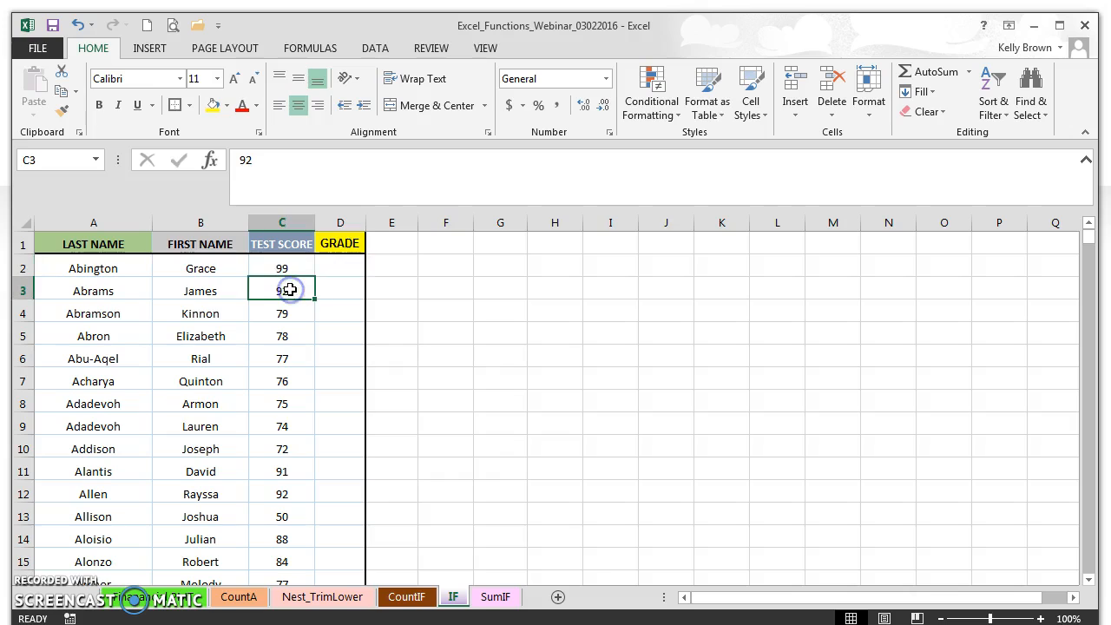
left_click(334, 287)
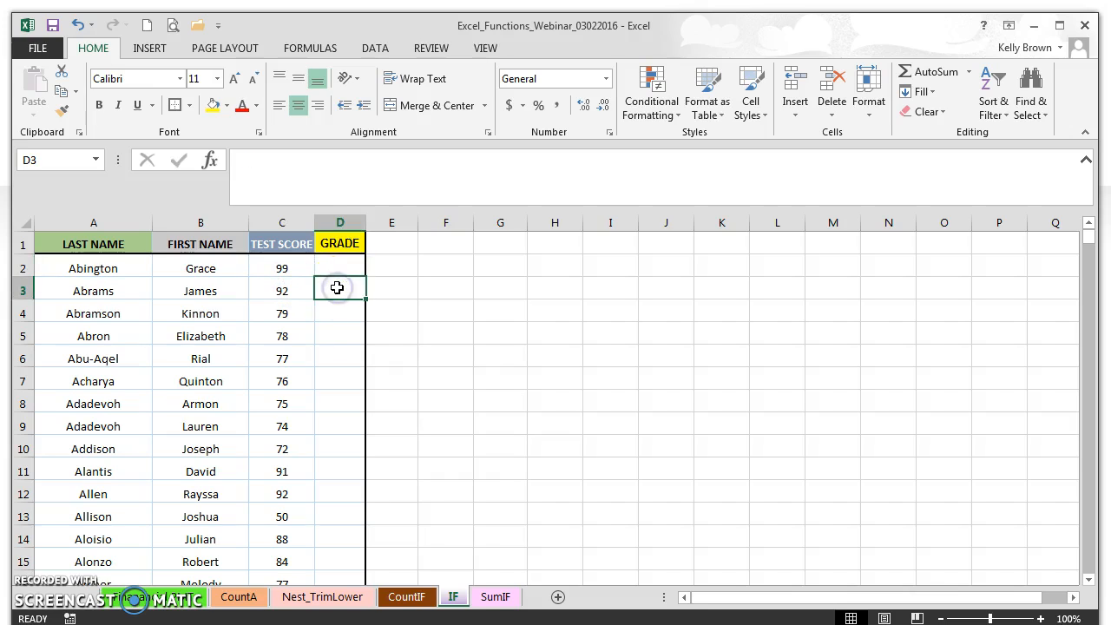
- Search for the IF function and insert it in cell D2, the first cell under GRADE
left_click(339, 269)
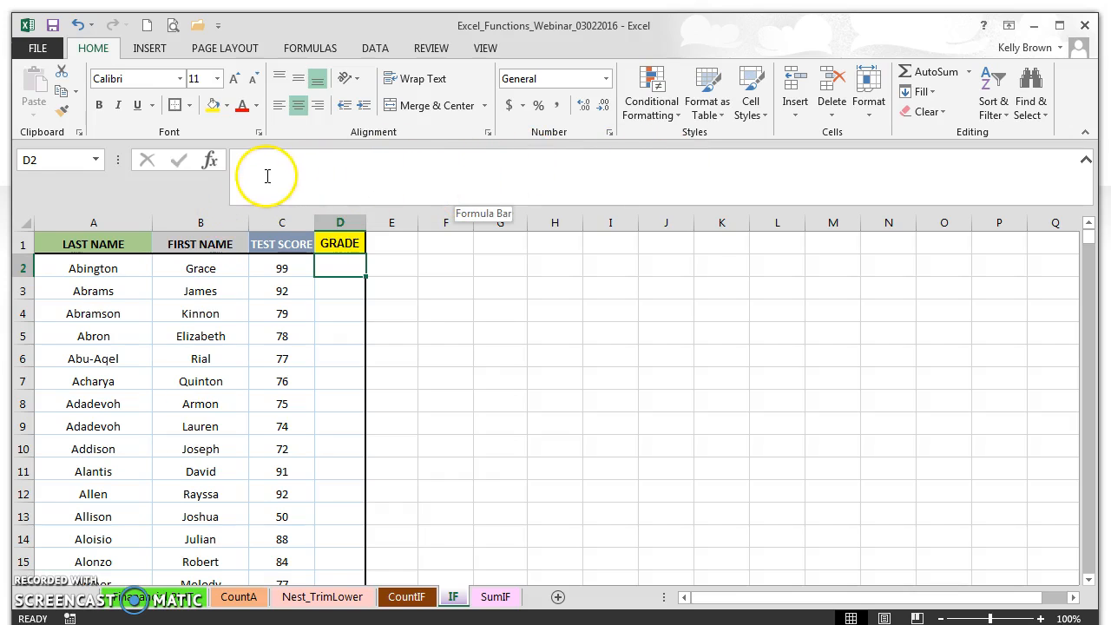
left_click(209, 161)
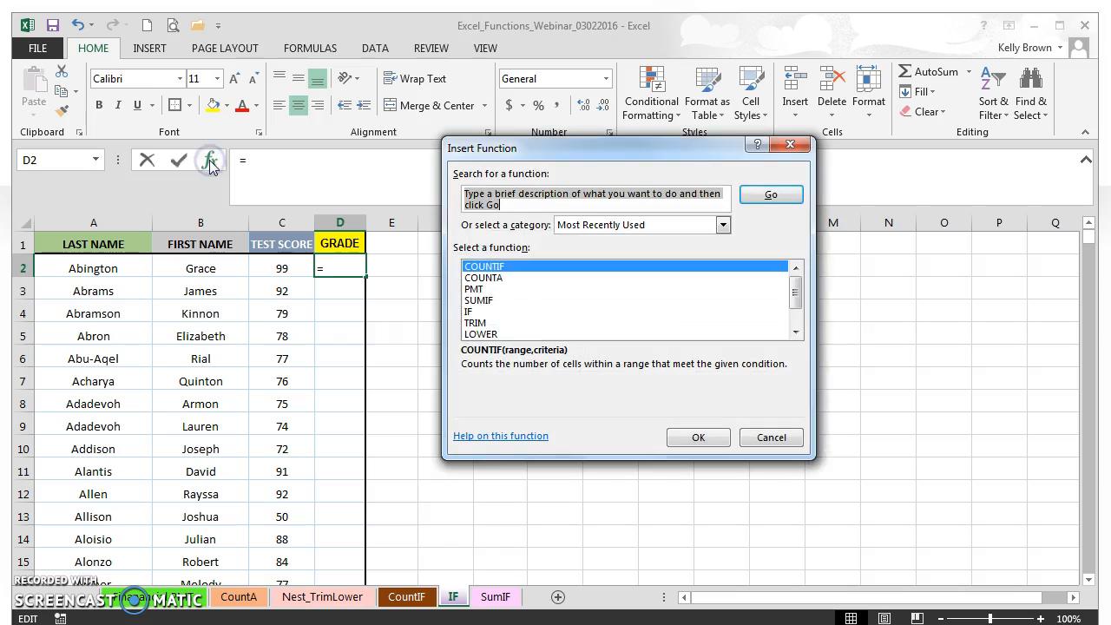
left_click(222, 168)
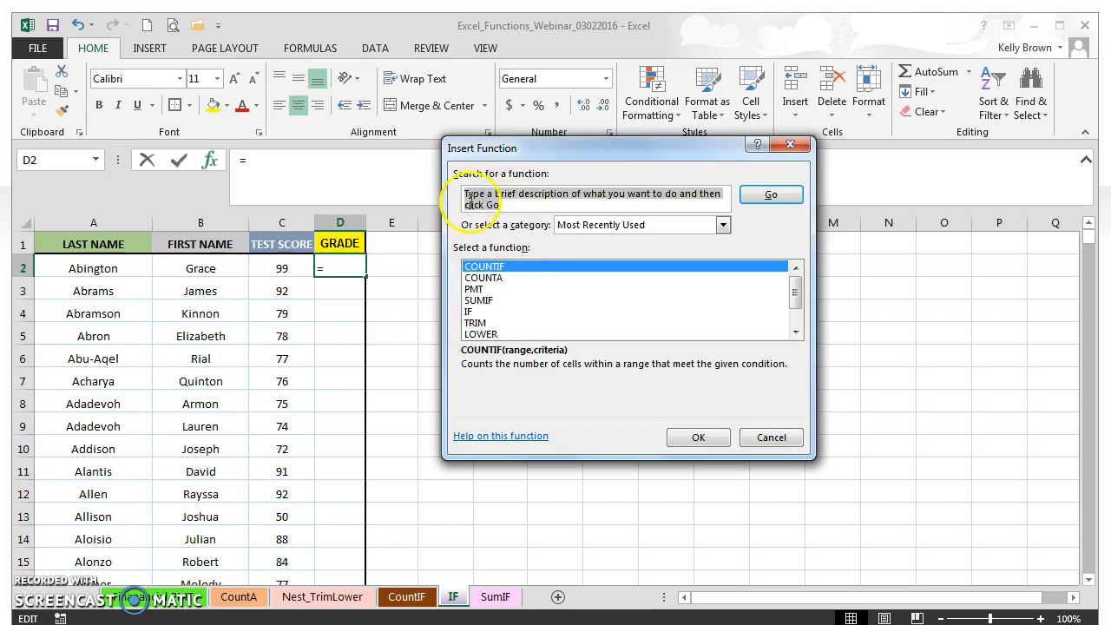
type("if")
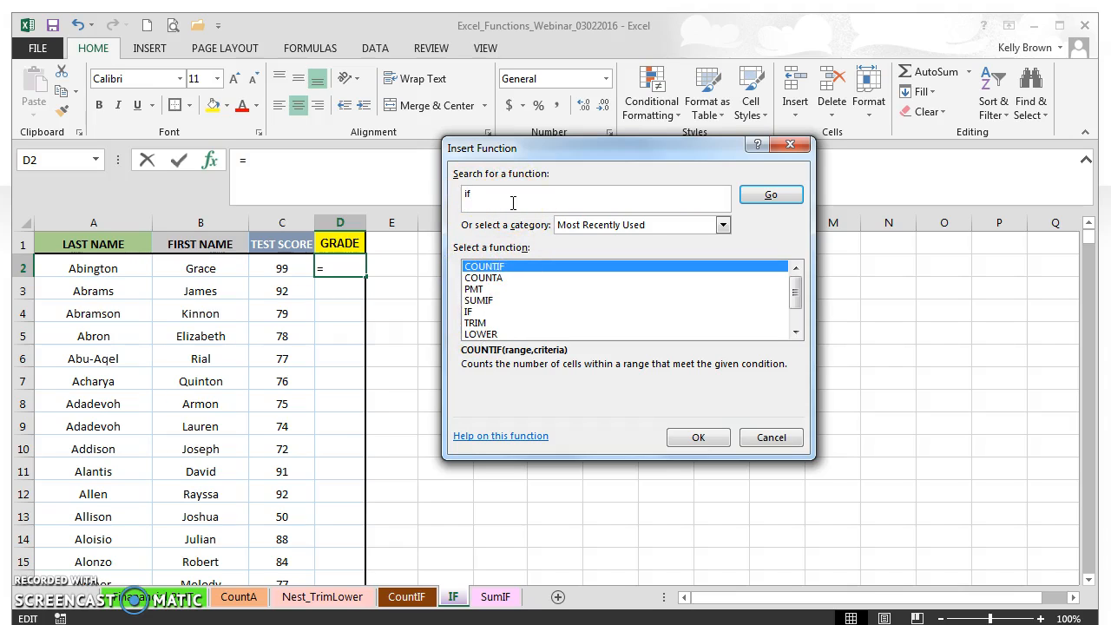
left_click(758, 194)
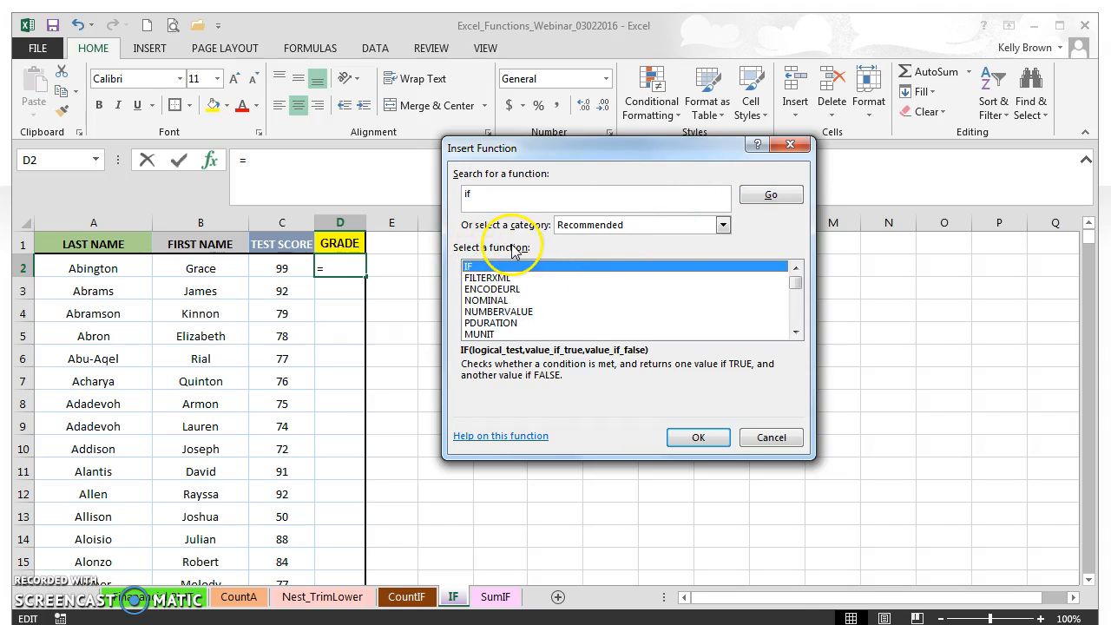
left_click(695, 434)
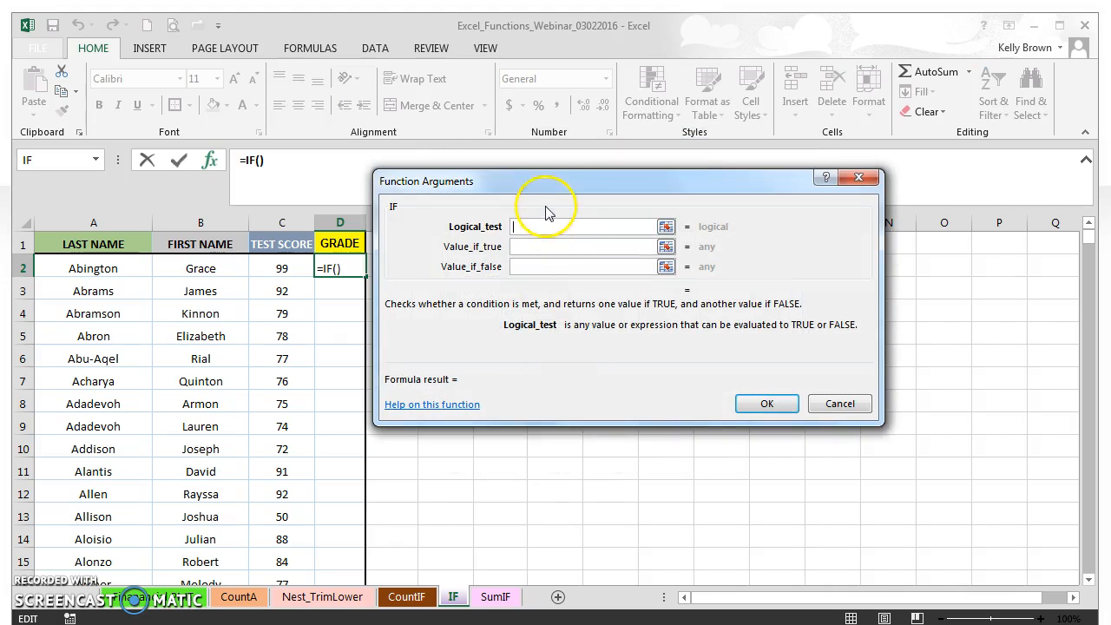
- Set the IF function's logical test to C2>=90, referencing the first test score
left_click_drag(558, 179, 567, 205)
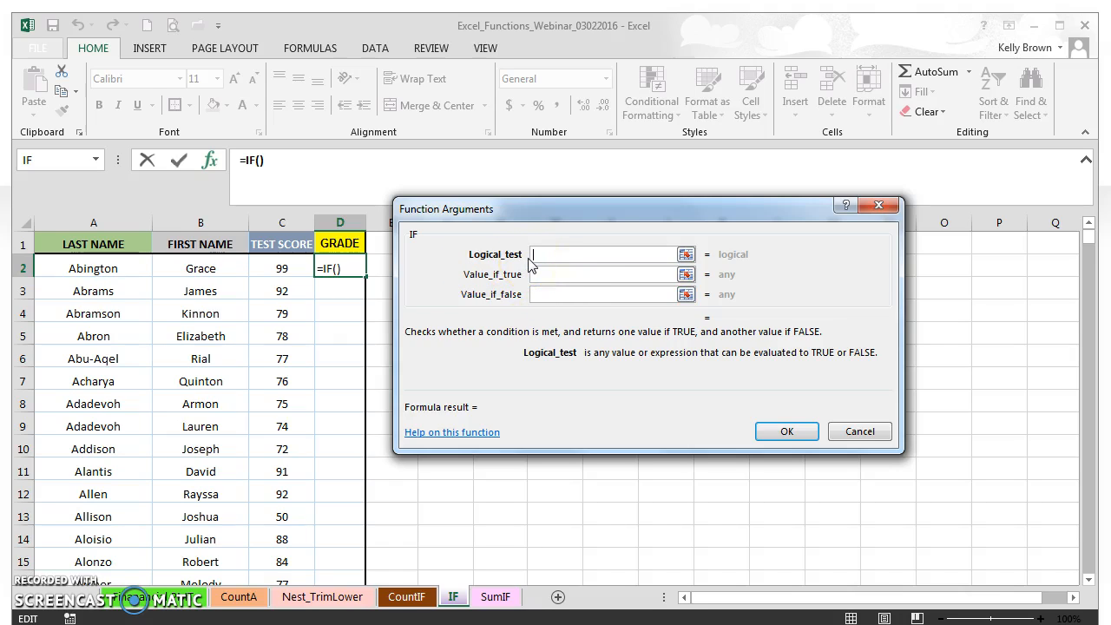
left_click(559, 254)
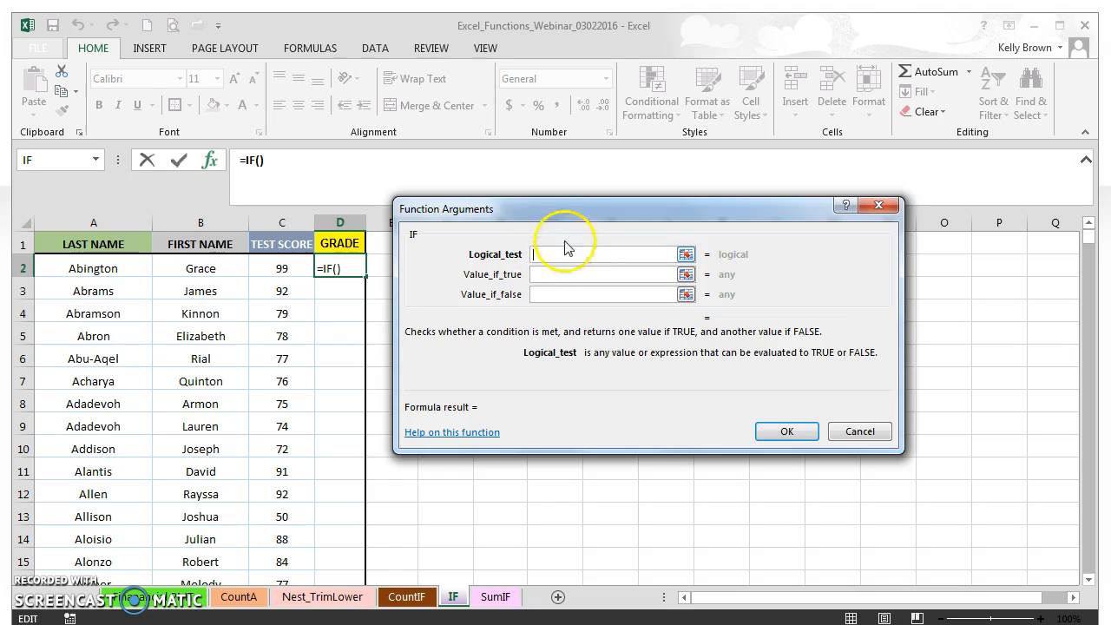
left_click_drag(548, 212, 604, 200)
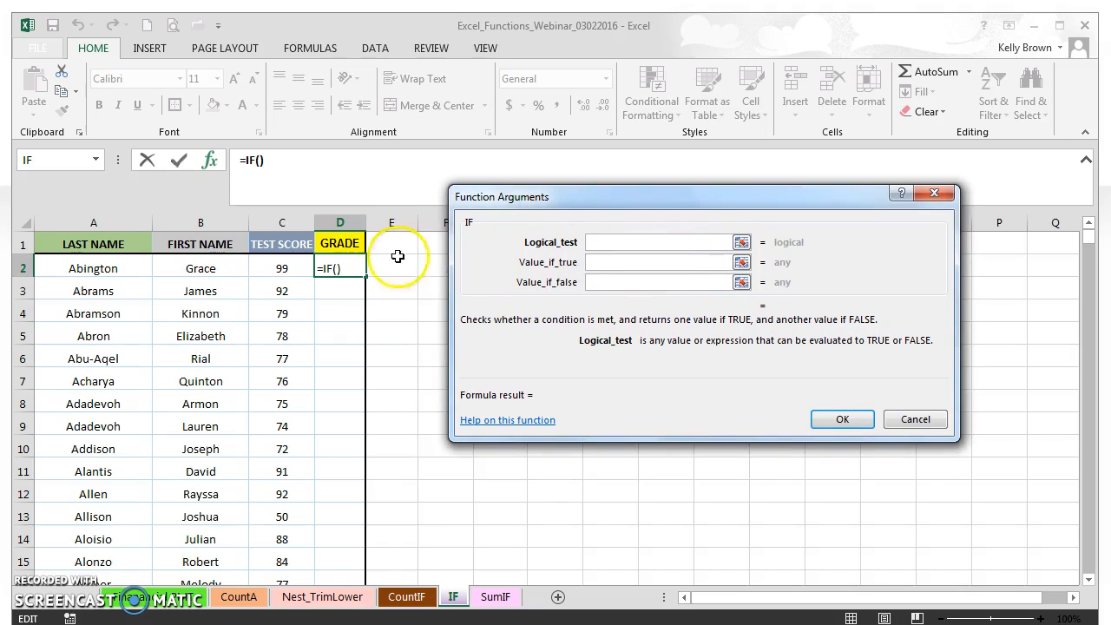
left_click(275, 270)
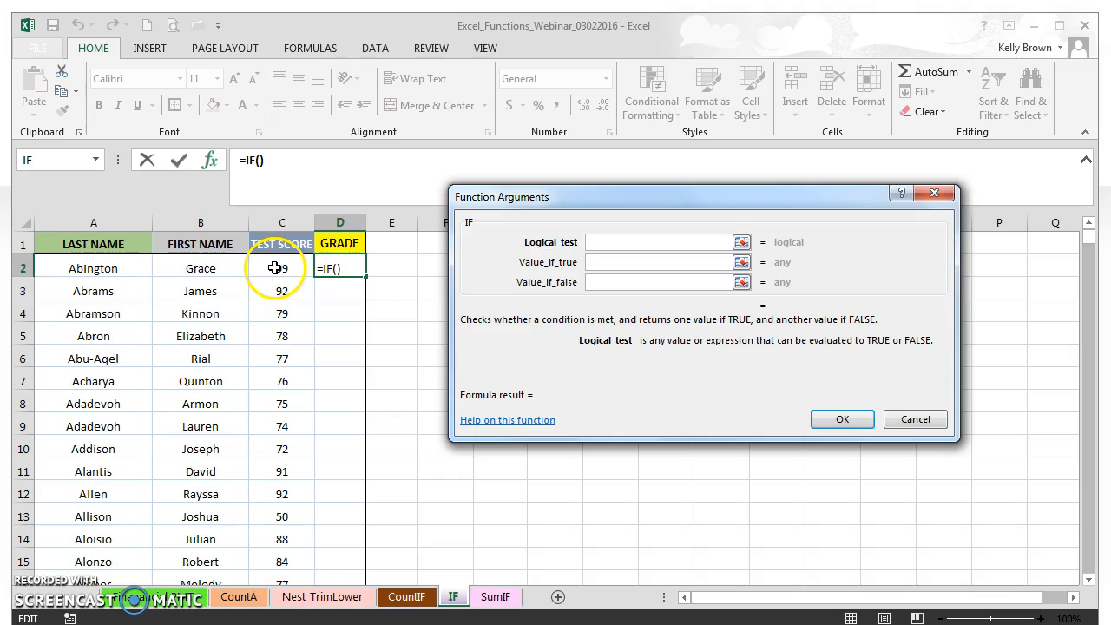
left_click(273, 268)
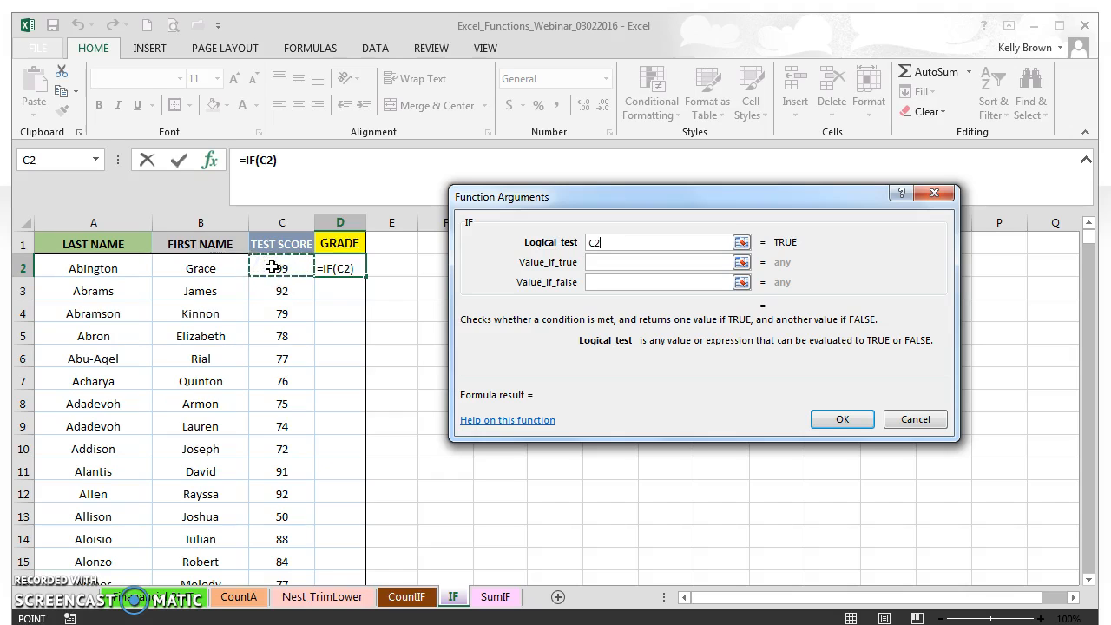
left_click(661, 241)
type(">")
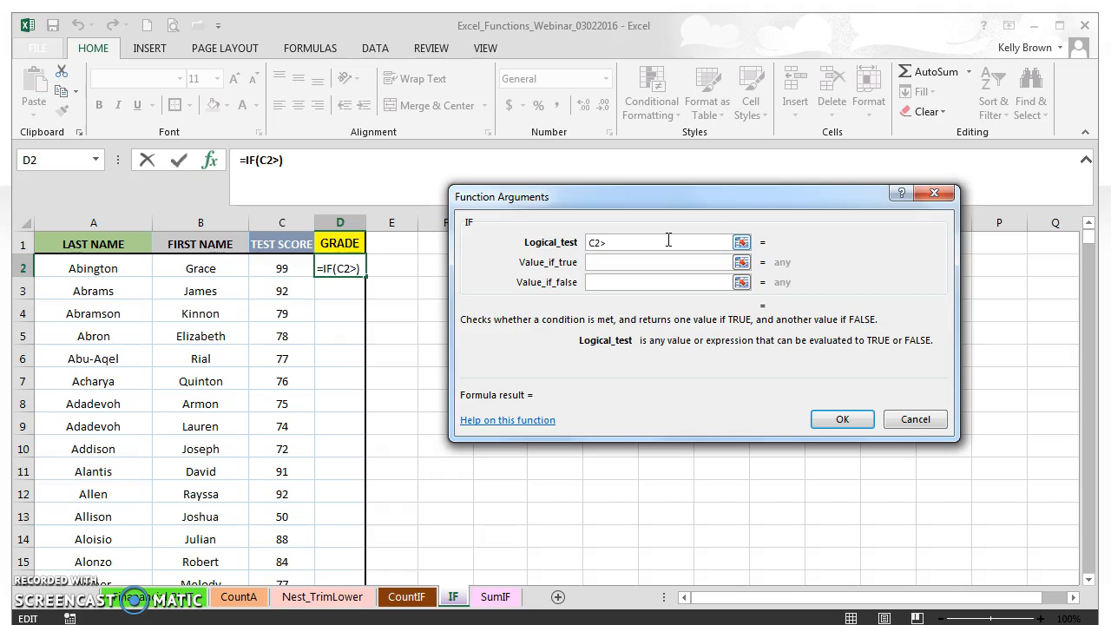
type("=90")
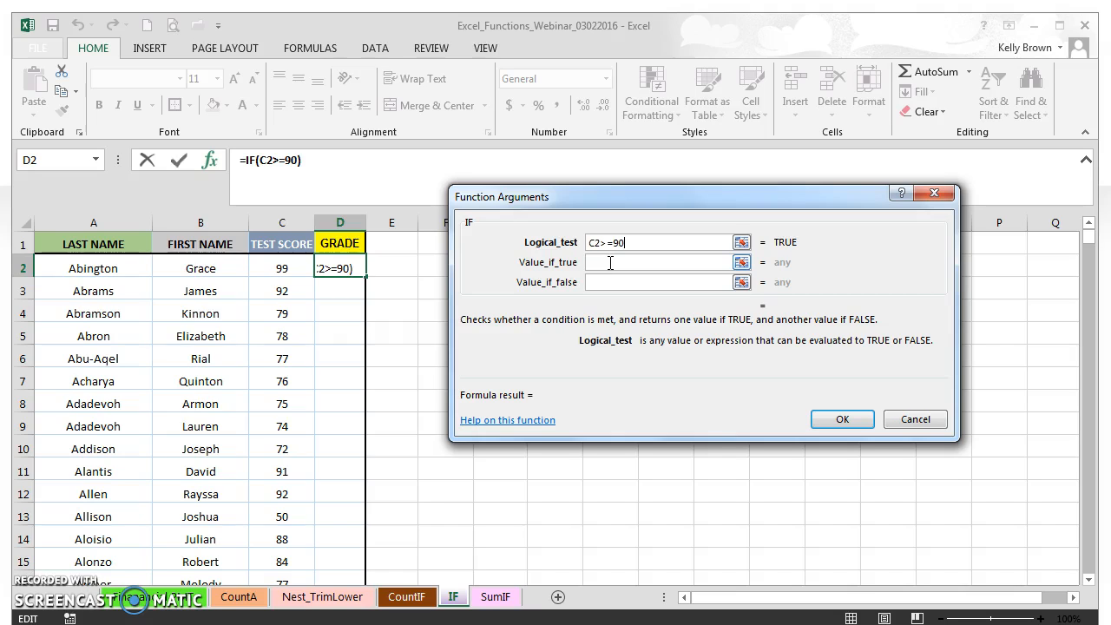
- Set the IF function's value if true to "A" and value if false to empty text (""), and accept the formula
left_click(610, 262)
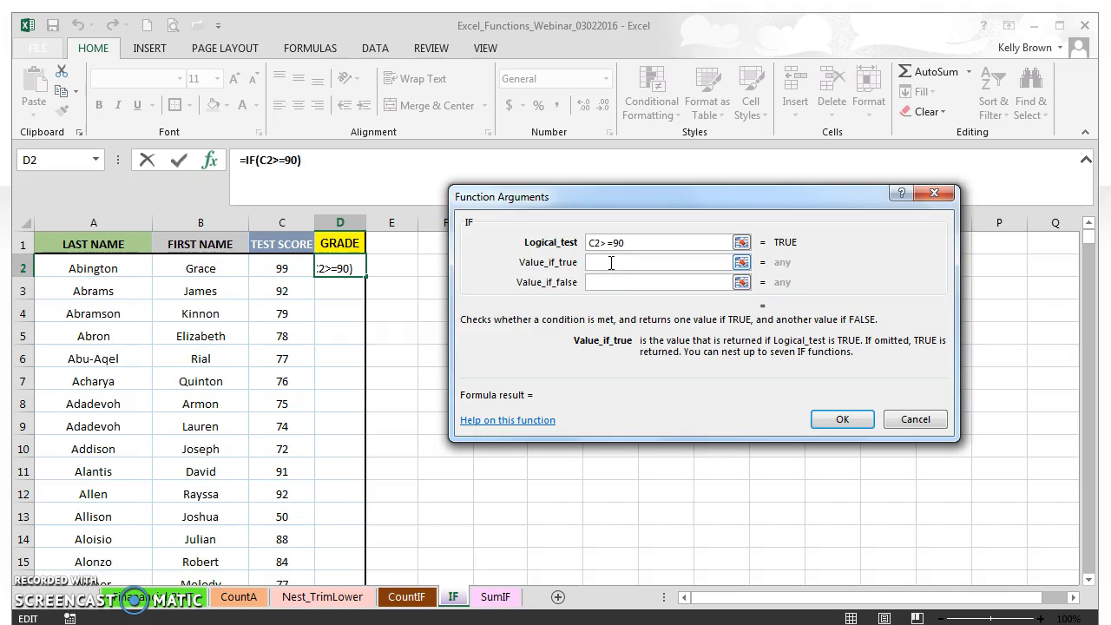
type("A")
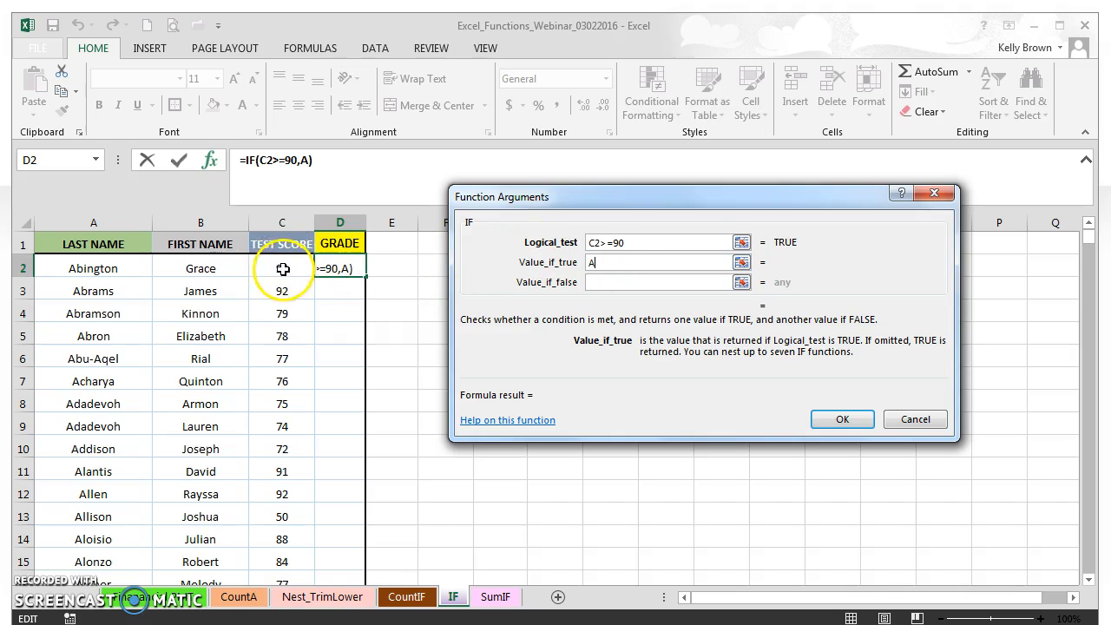
left_click(642, 262)
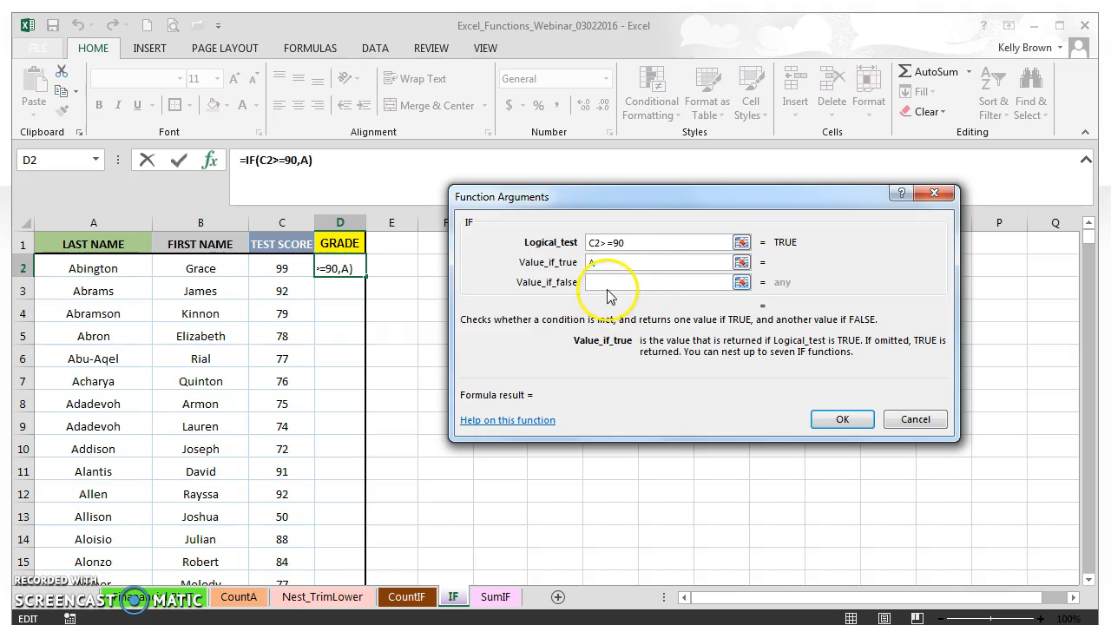
left_click(610, 282)
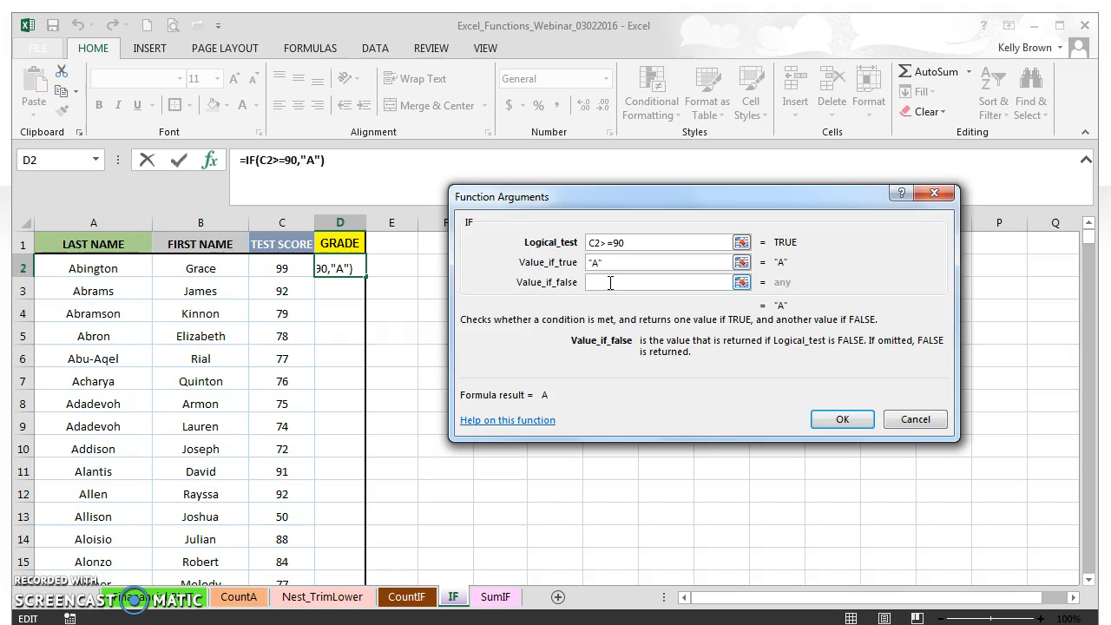
type("\"\"")
left_click_drag(627, 262, 579, 262)
key("BackSpace")
type("A")
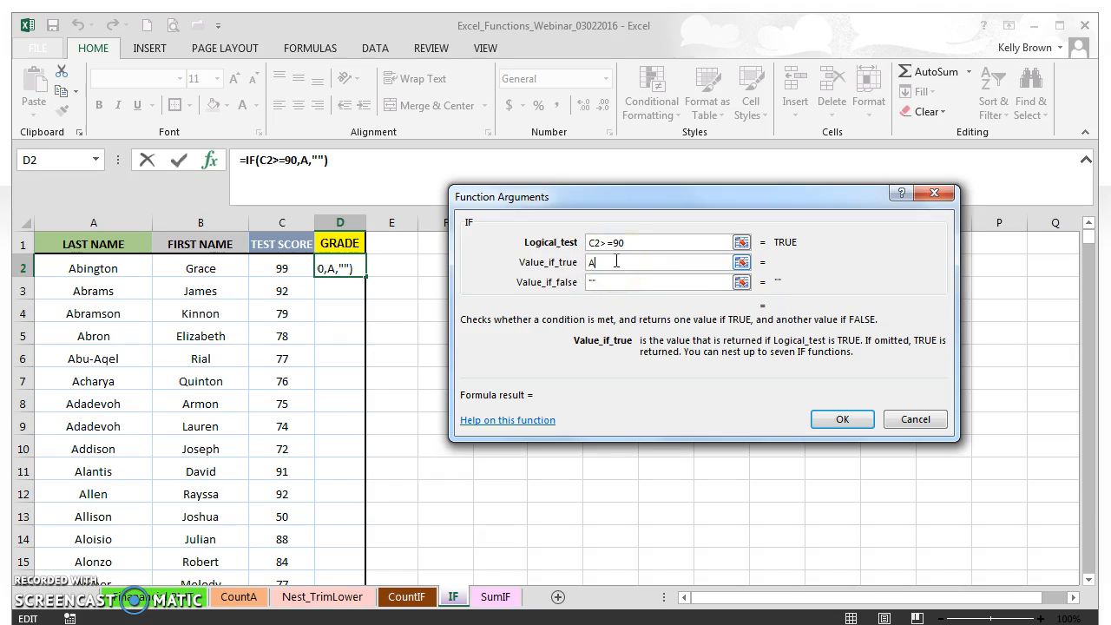
left_click(615, 283)
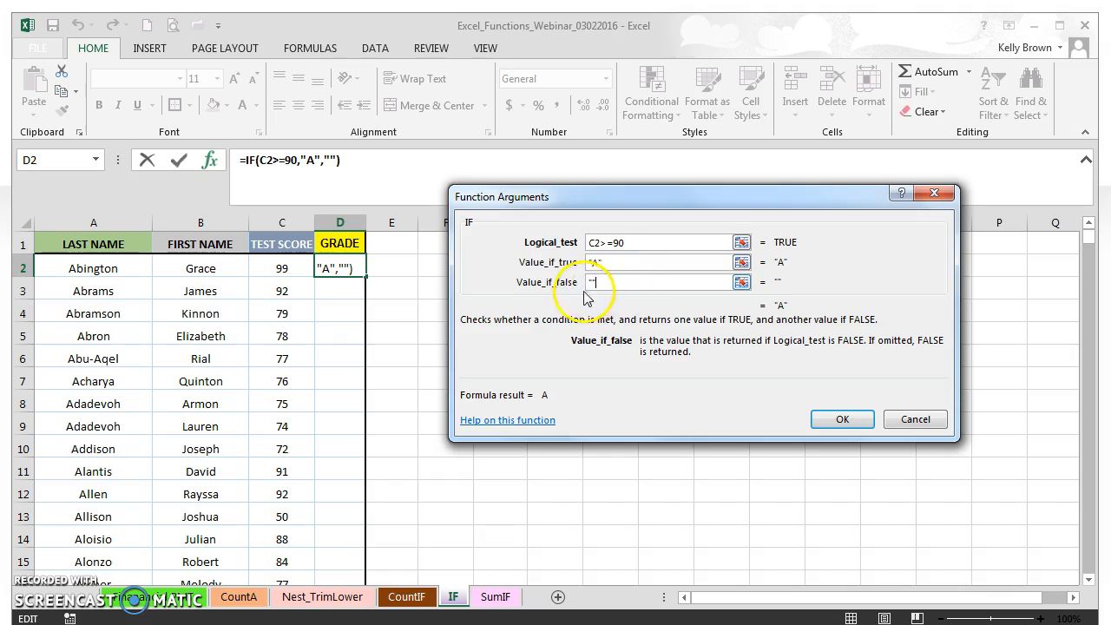
key("BackSpace")
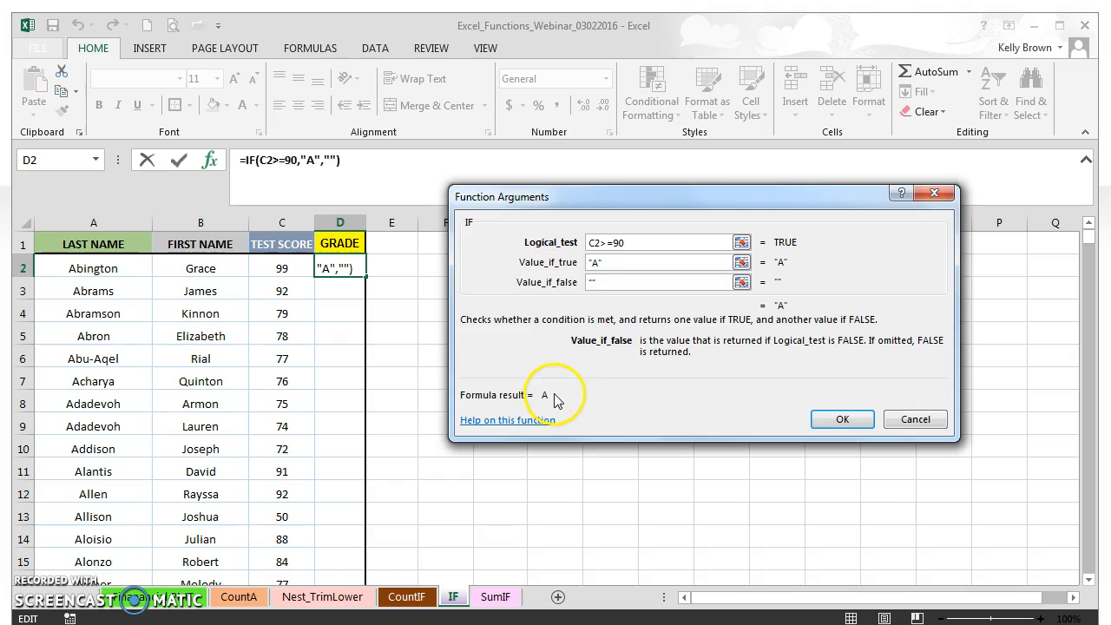
left_click(841, 419)
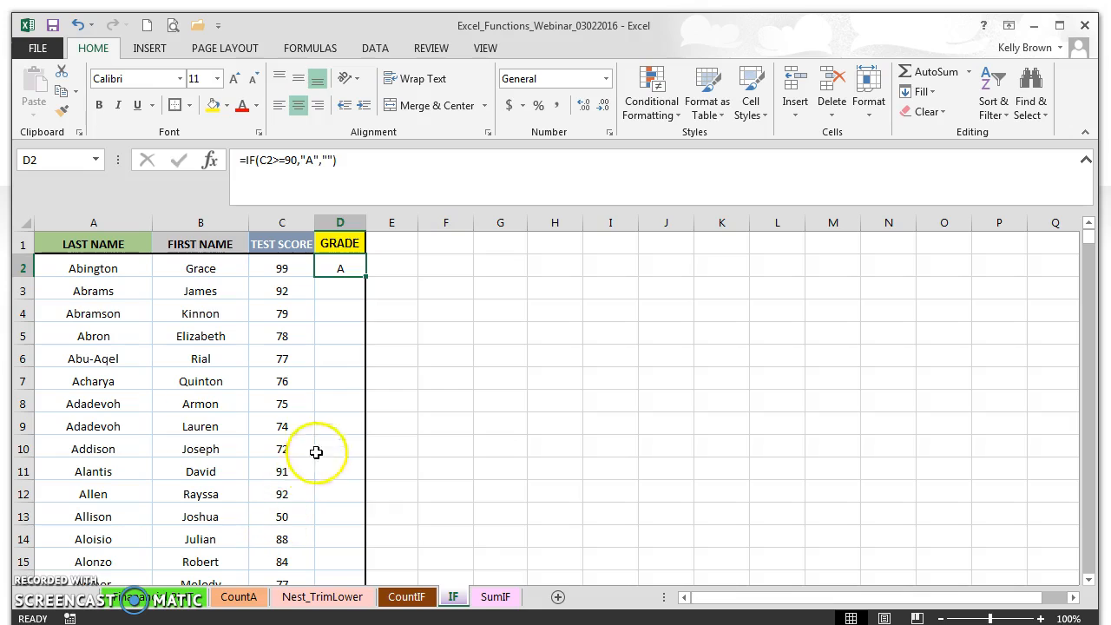
- Fill the IF formula from D2 down the whole GRADE column and check the results against the test scores
double_click(366, 278)
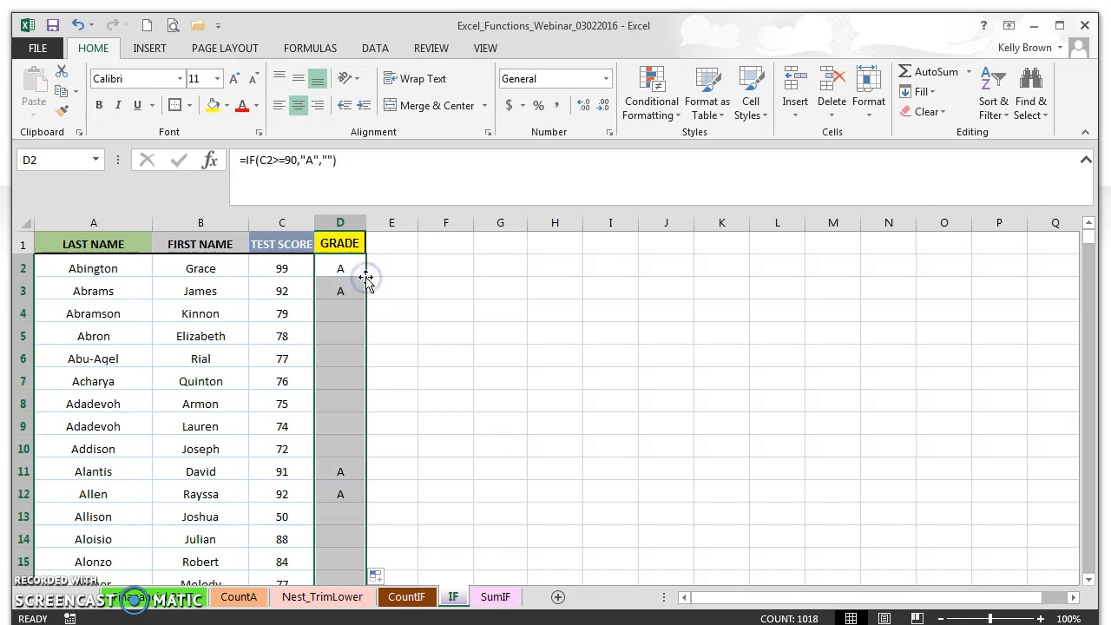
left_click_drag(1088, 235, 1088, 232)
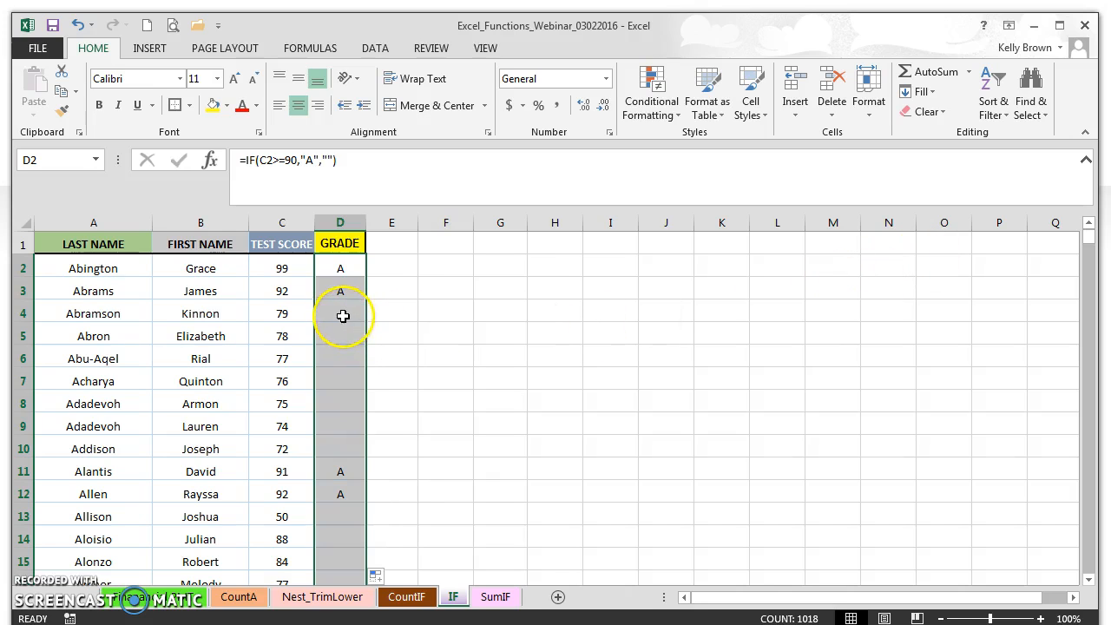
left_click_drag(1087, 241, 1090, 261)
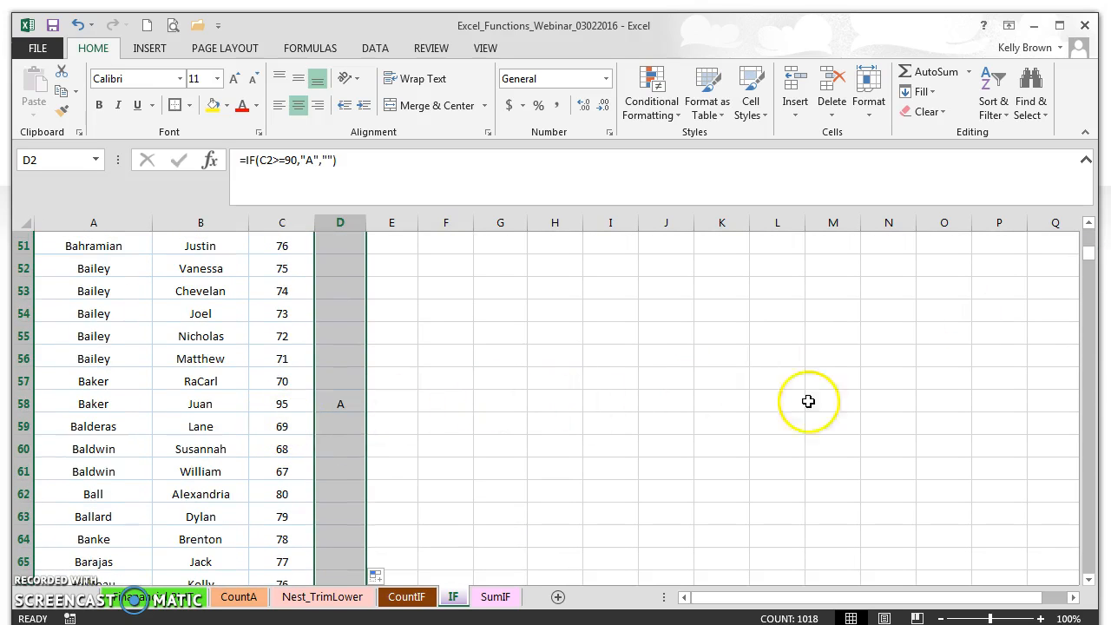
left_click_drag(1090, 251, 1090, 228)
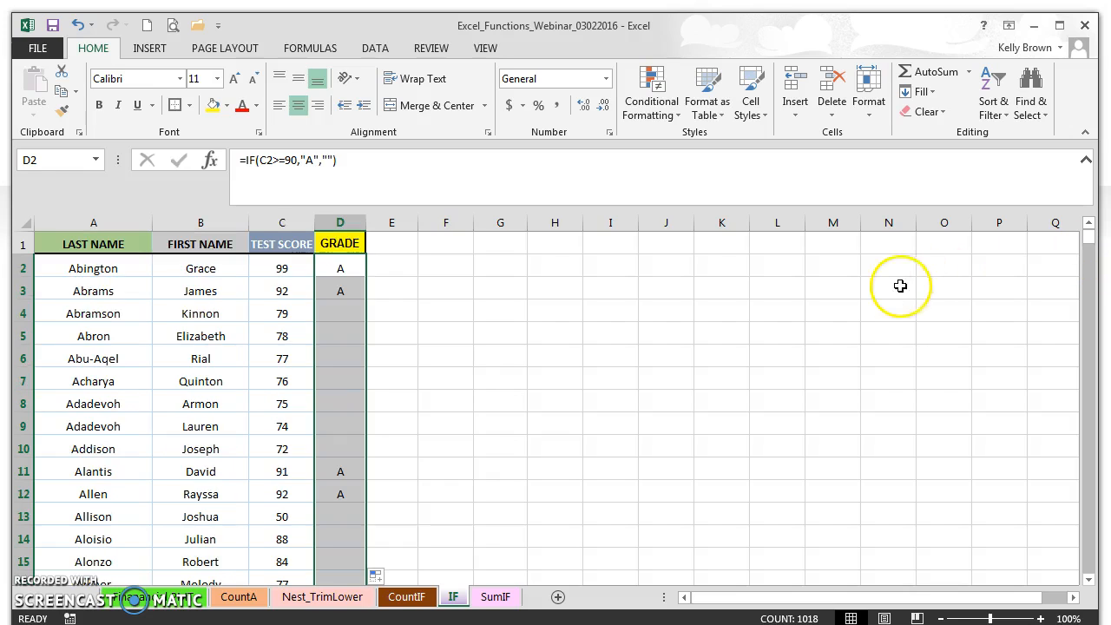